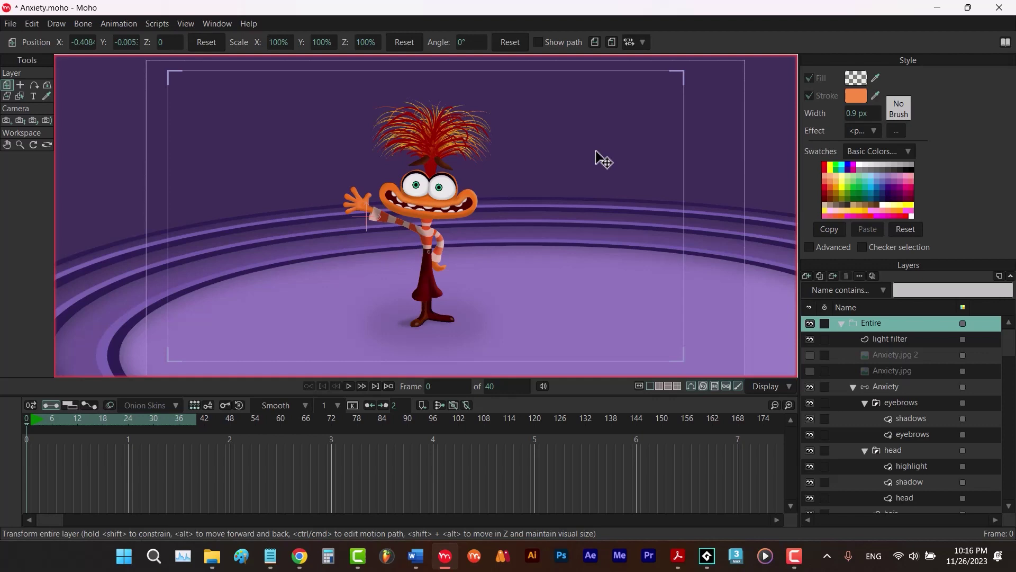
- Render a preview of the Anxiety scene's current frame with Ctrl+R, then close the preview
key(ctrl+r)
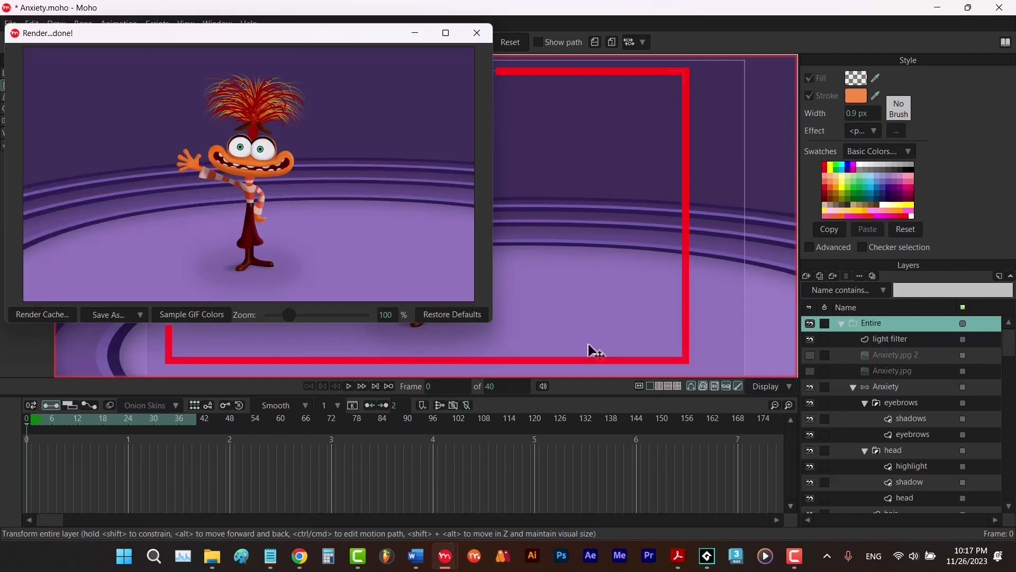
click(477, 33)
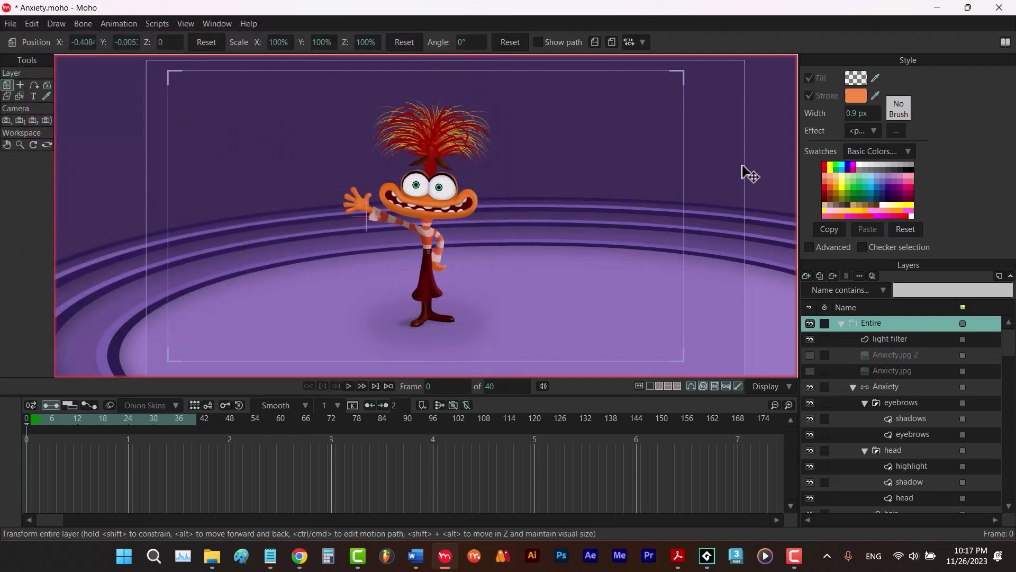
- Turn on Show Output Only and enlarge the canvas by lowering the timeline and narrowing the side panels
click(195, 24)
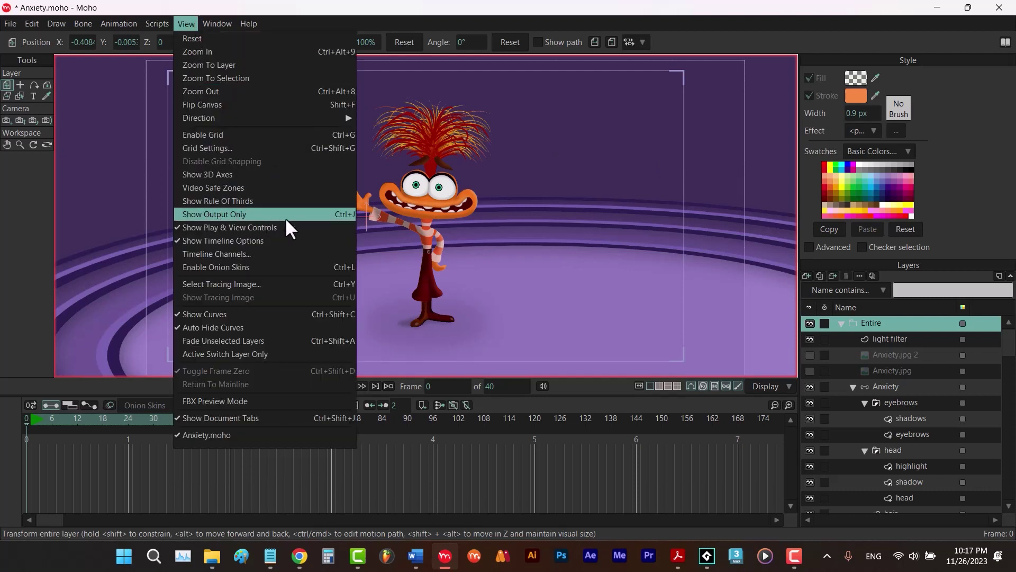
click(342, 214)
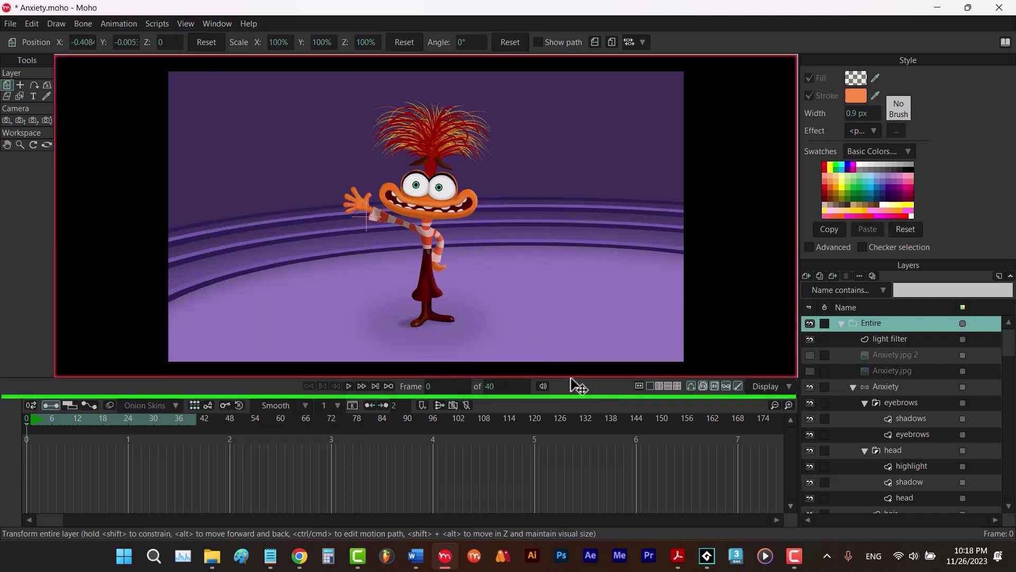
drag(577, 398, 576, 425)
drag(798, 344, 768, 351)
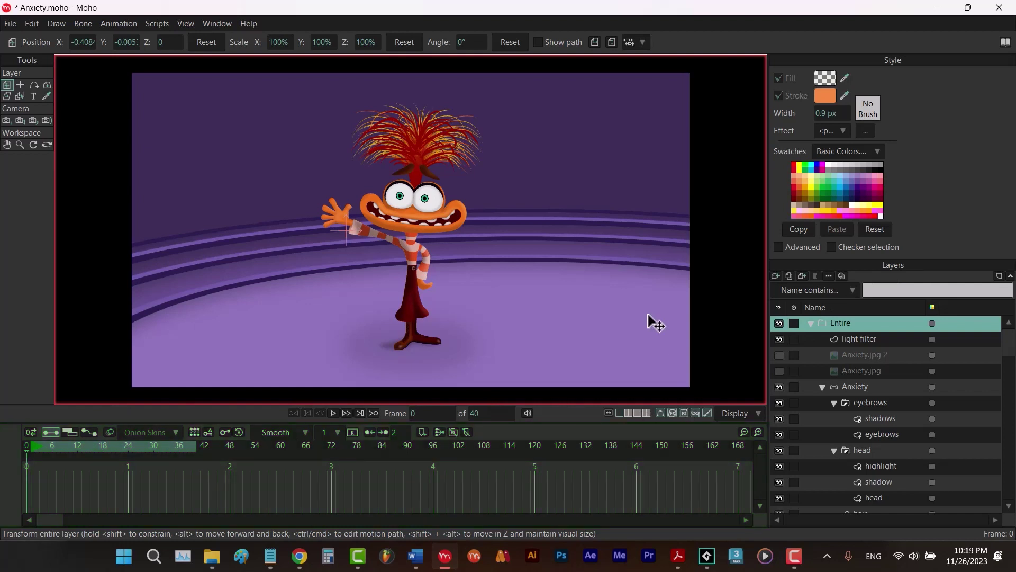
click(218, 24)
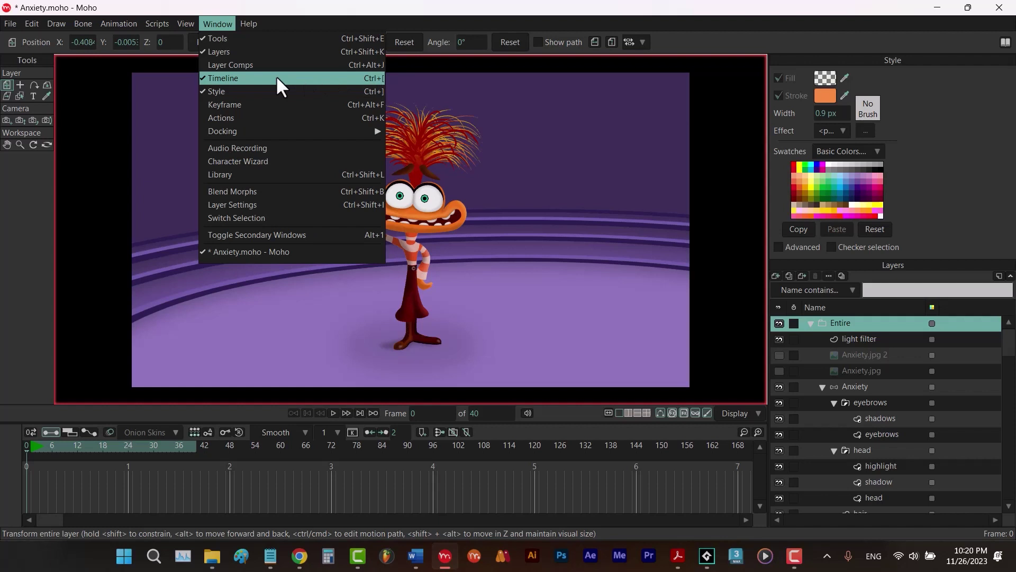
click(237, 77)
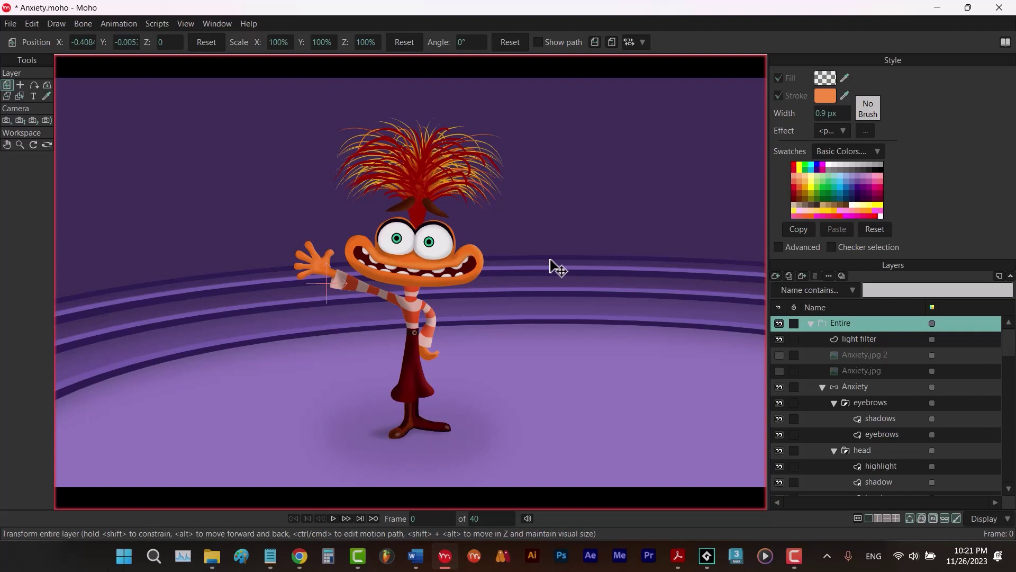
click(224, 24)
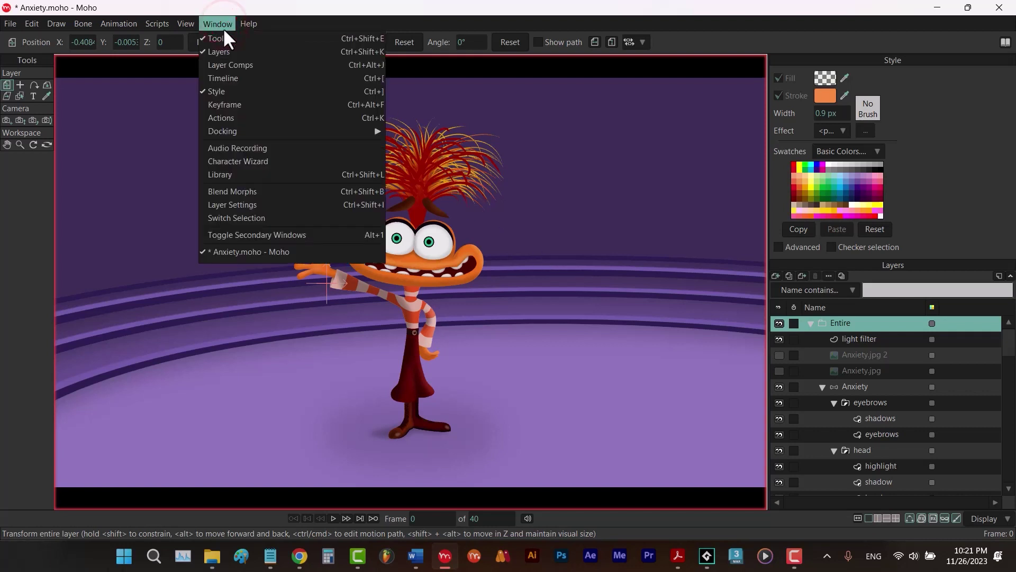
click(234, 80)
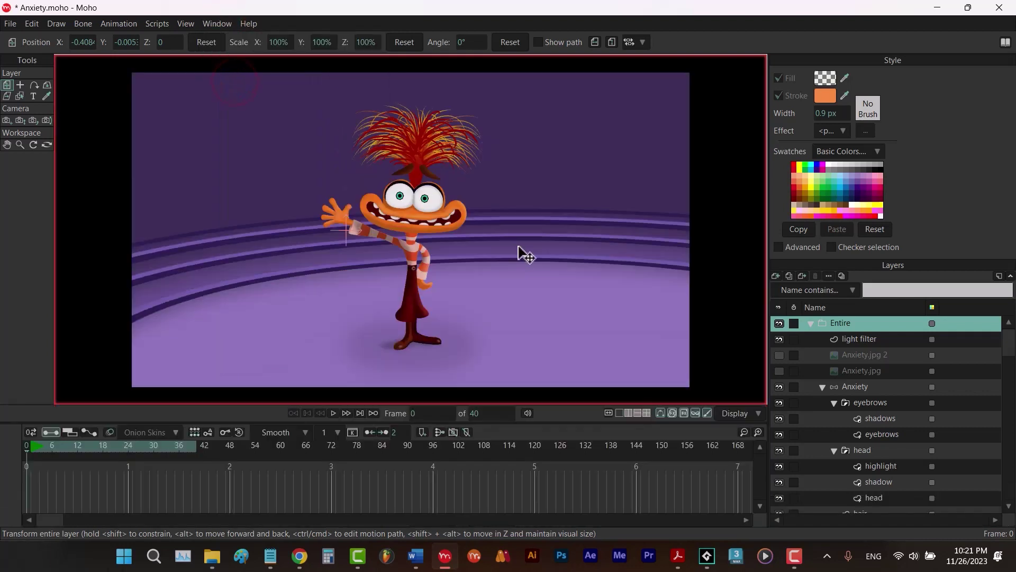
- Create a new document, uncheck Show Document Tabs, then close Untitled.moho to return to Anxiety.moho
click(11, 24)
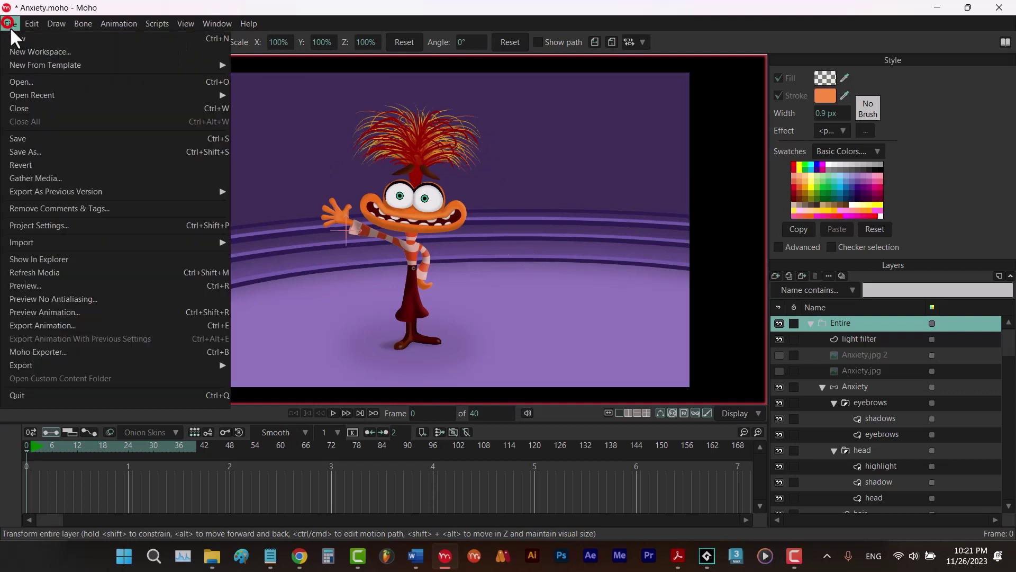
click(50, 39)
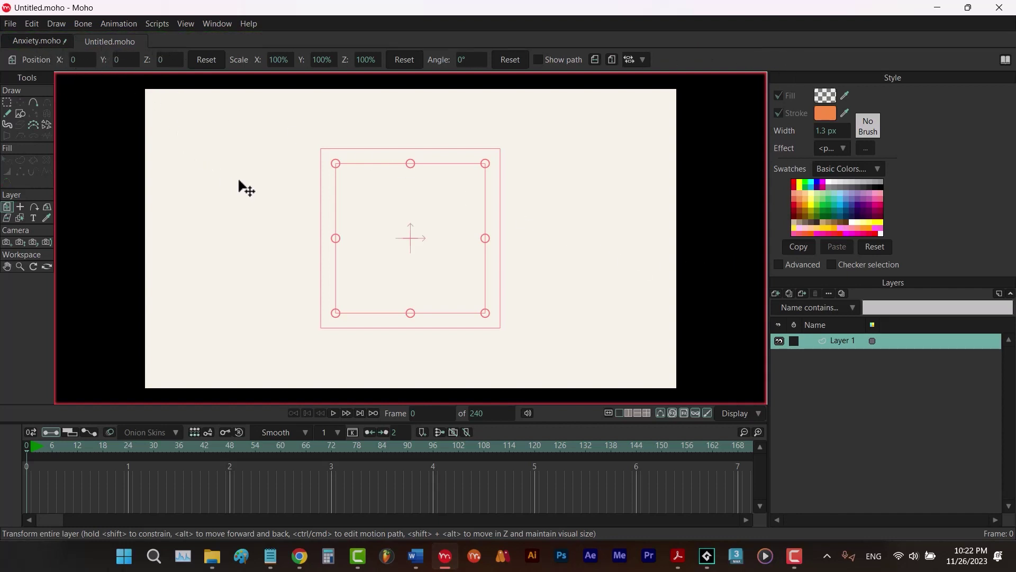
click(186, 24)
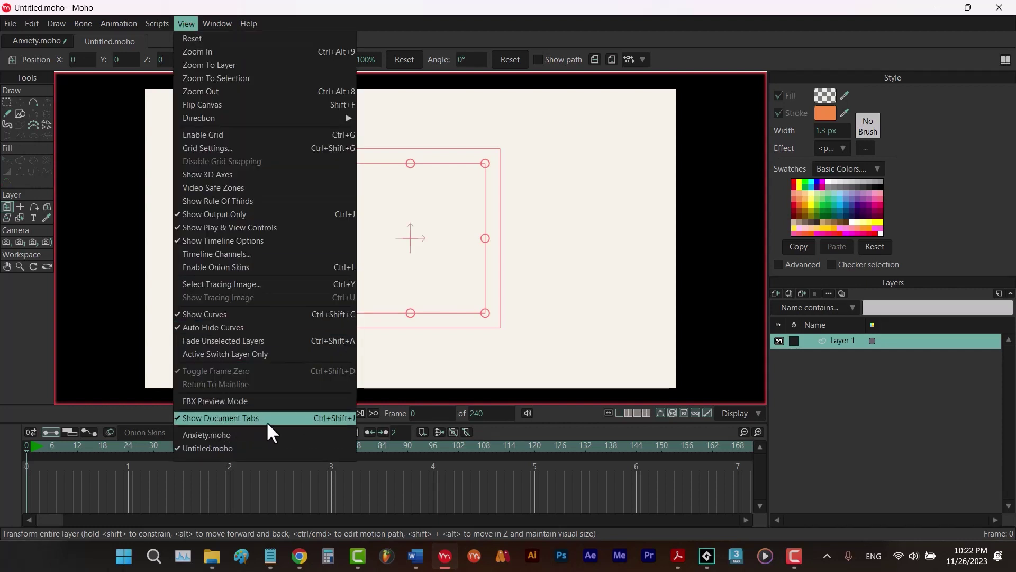
click(343, 418)
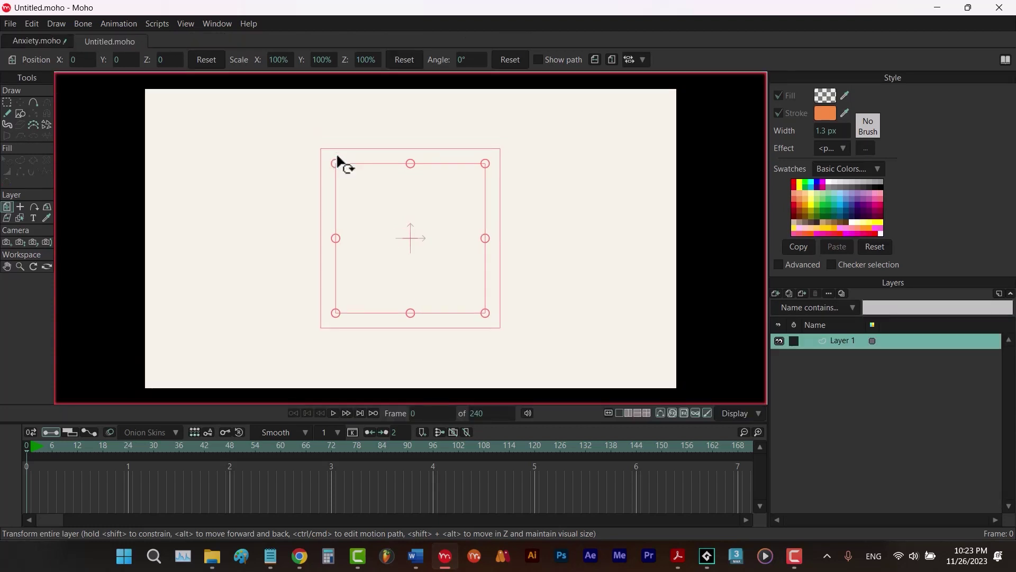
click(79, 41)
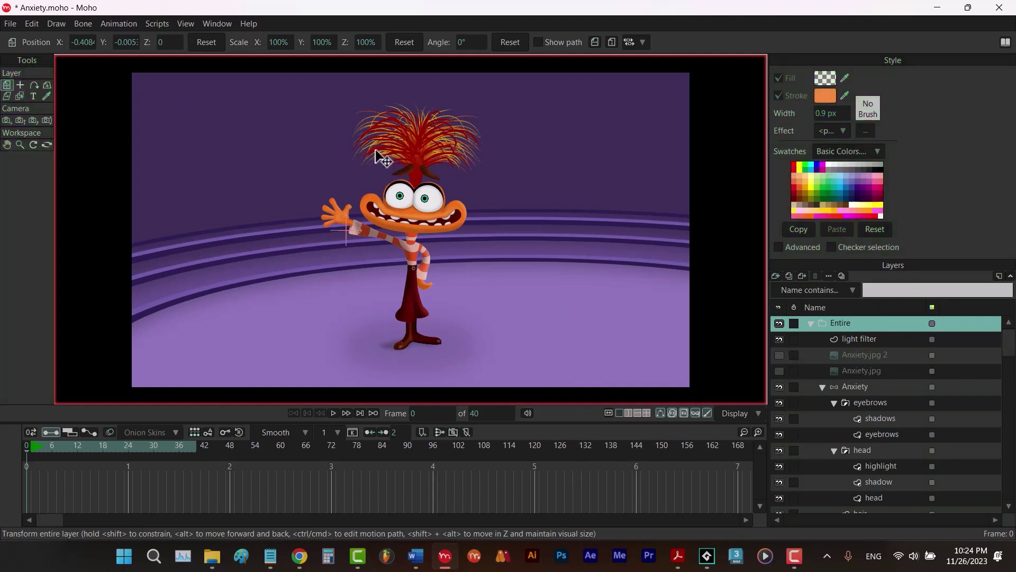
- Toggle off all secondary windows and uncheck Show Play & View Controls
click(213, 24)
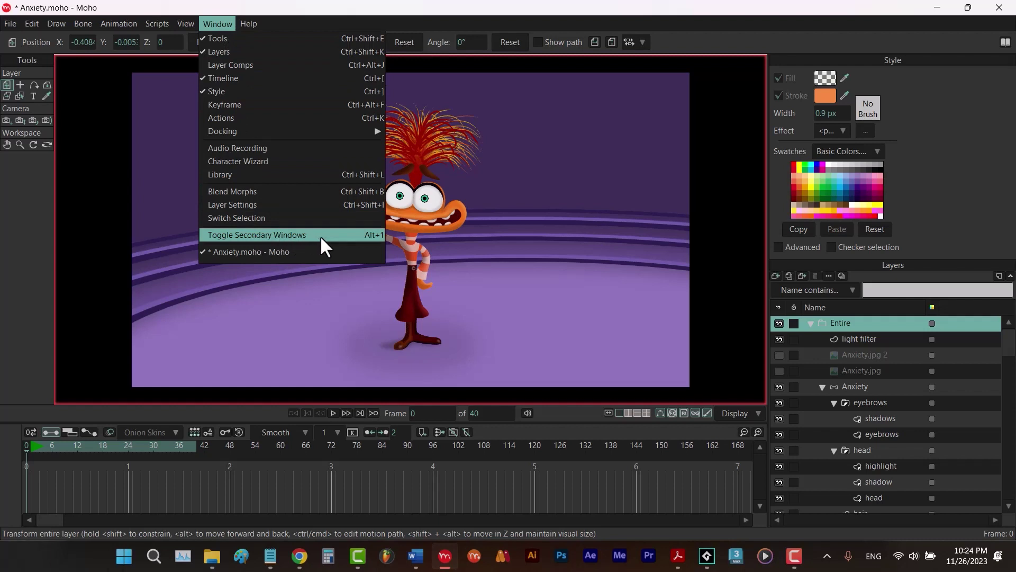
click(377, 236)
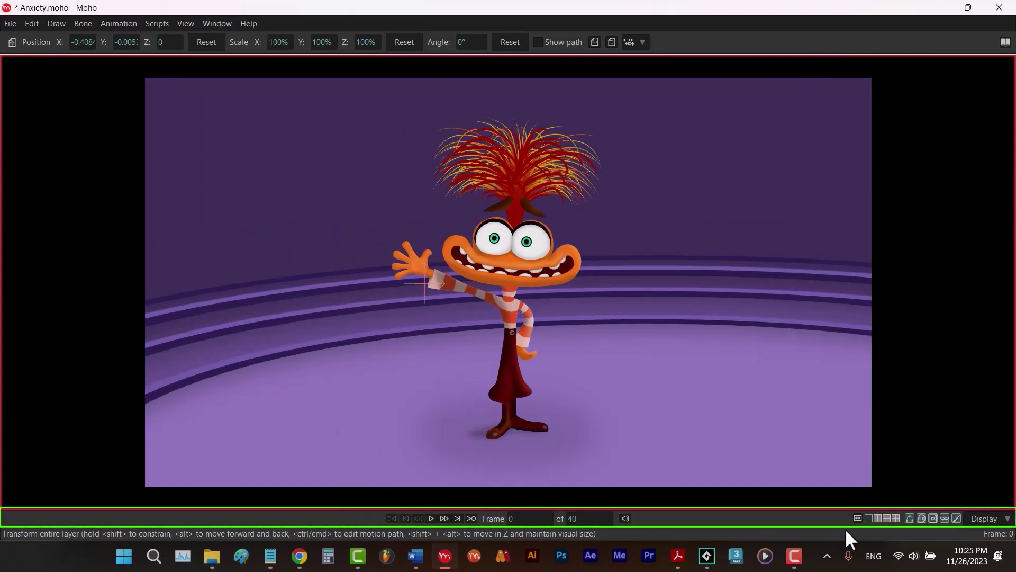
click(187, 27)
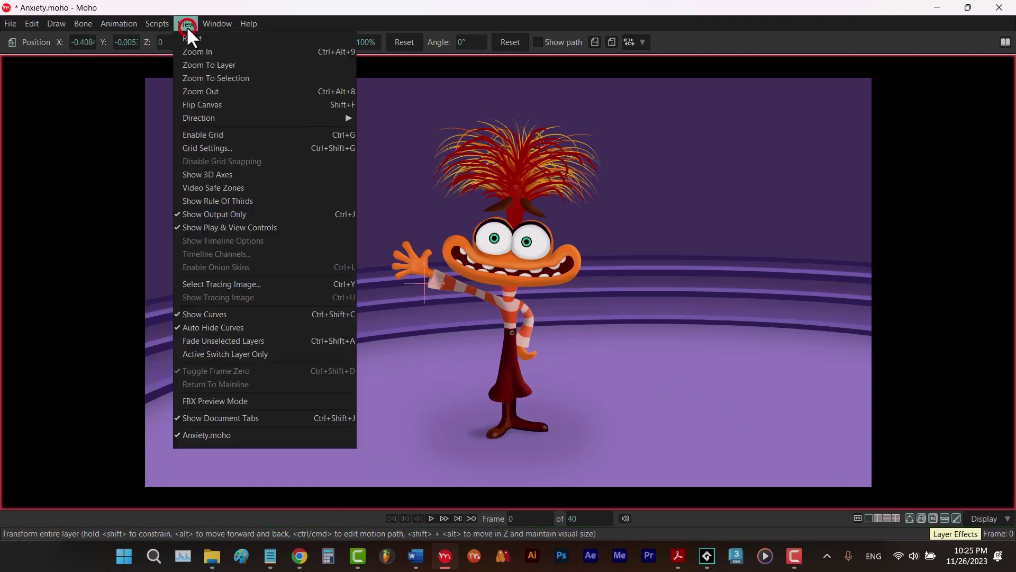
click(259, 227)
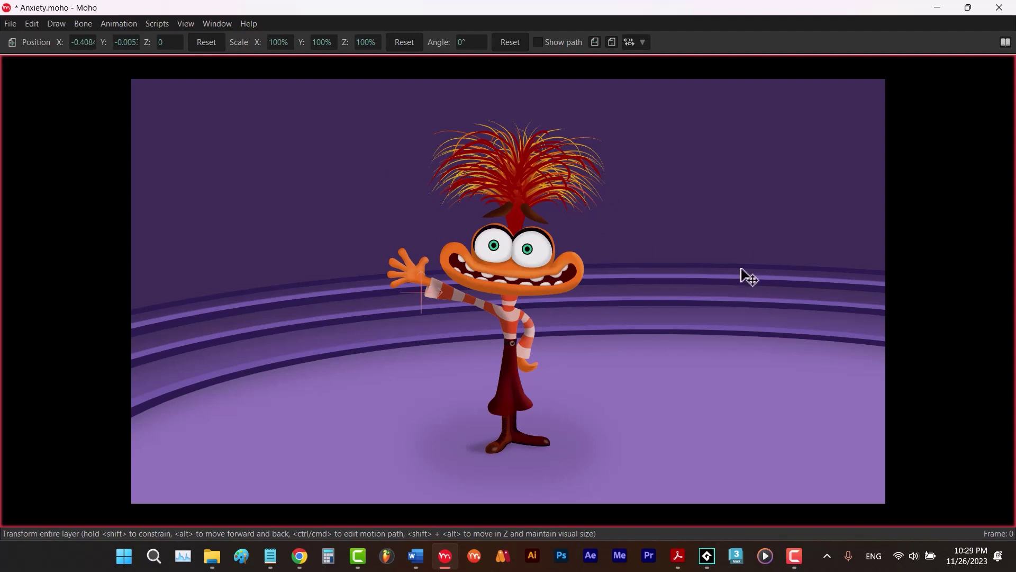
- Re-enable Show Play & View Controls beneath the canvas, then press Left and Alt+Z
click(186, 23)
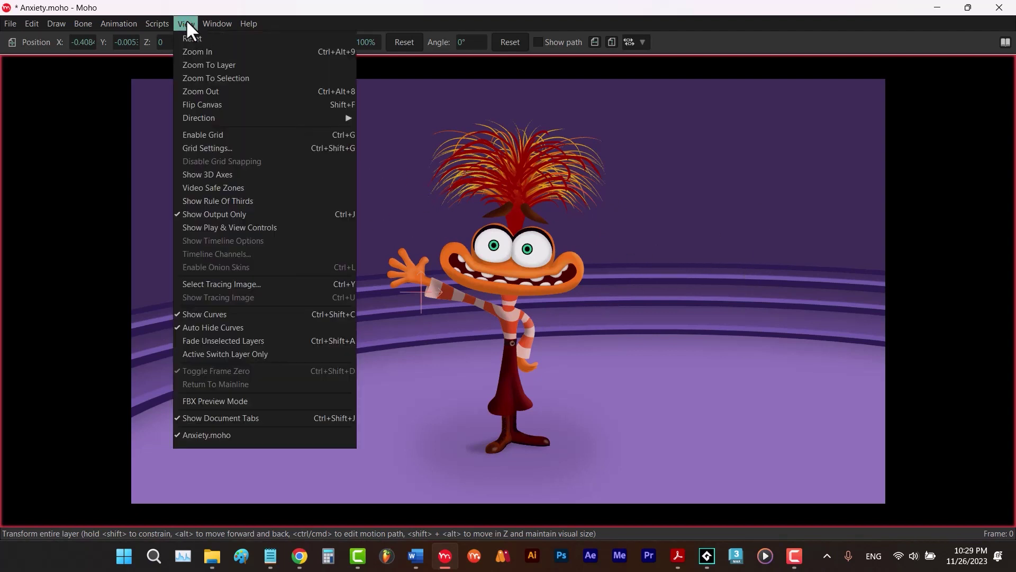
click(232, 227)
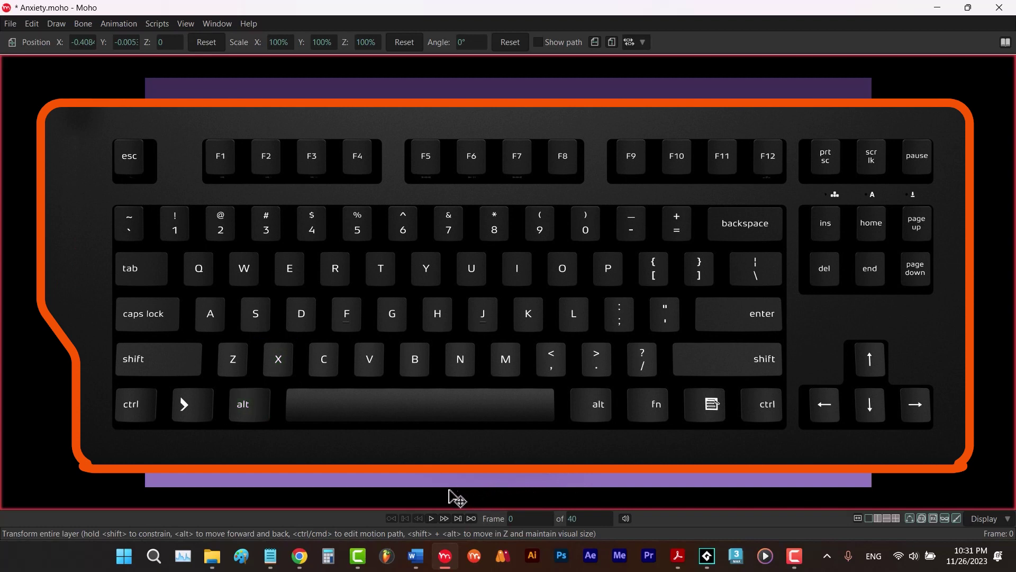
key(Left)
key(alt+z)
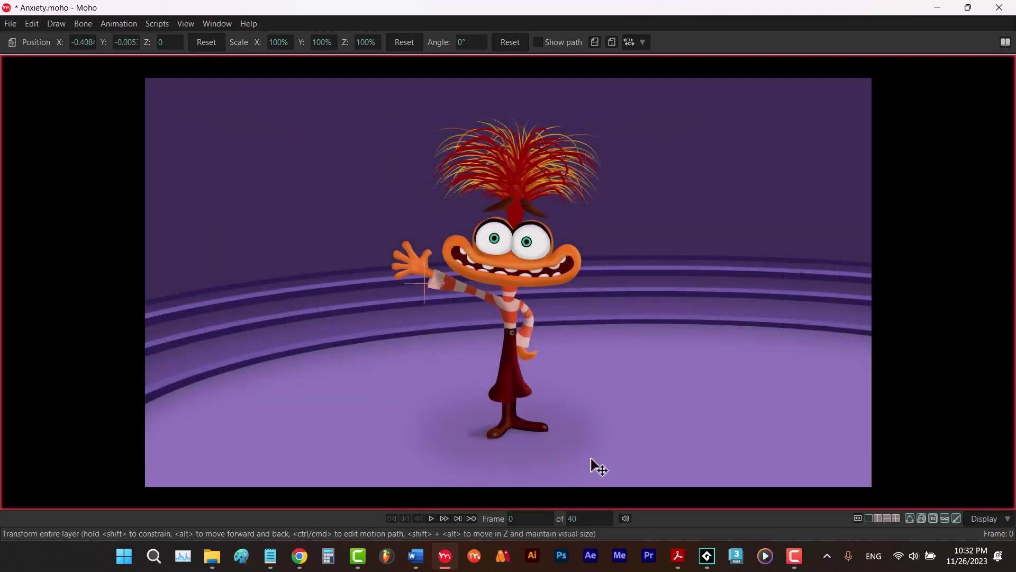
- Check Project Settings (852×480, 24 fps, frames 1–40) twice, cancelling each time without changes
key(ctrl+shift+p)
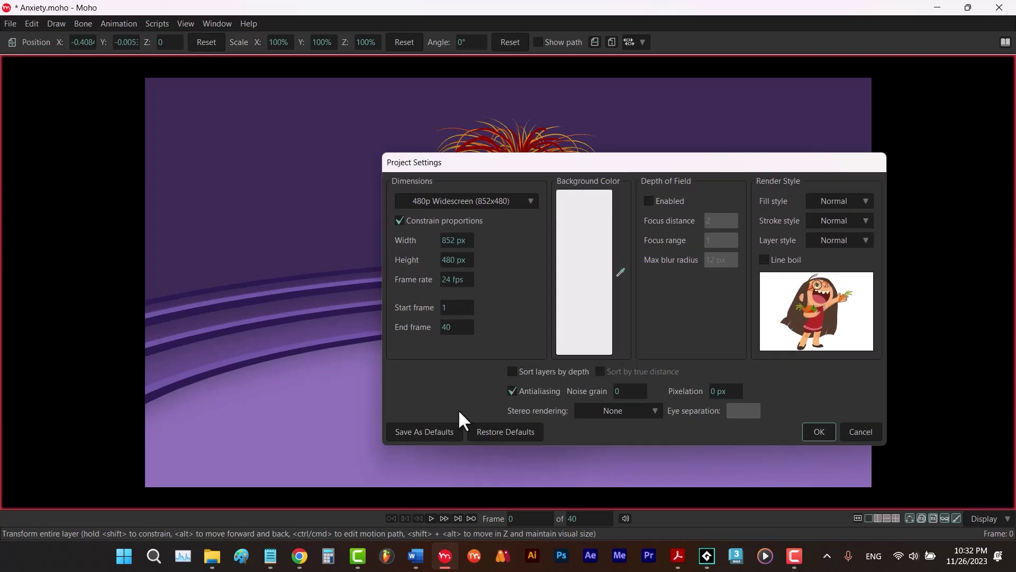
click(858, 431)
click(8, 22)
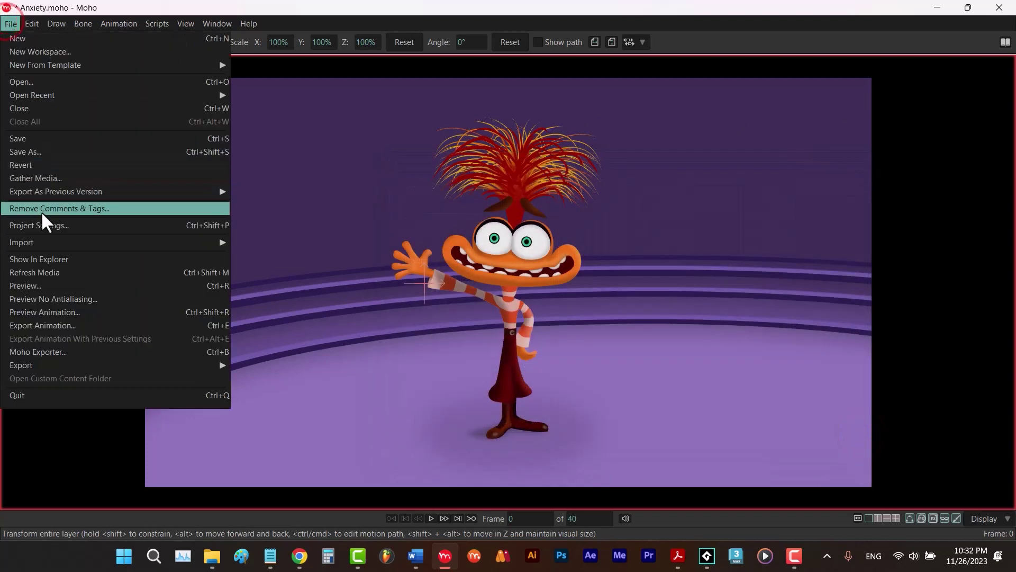
click(45, 224)
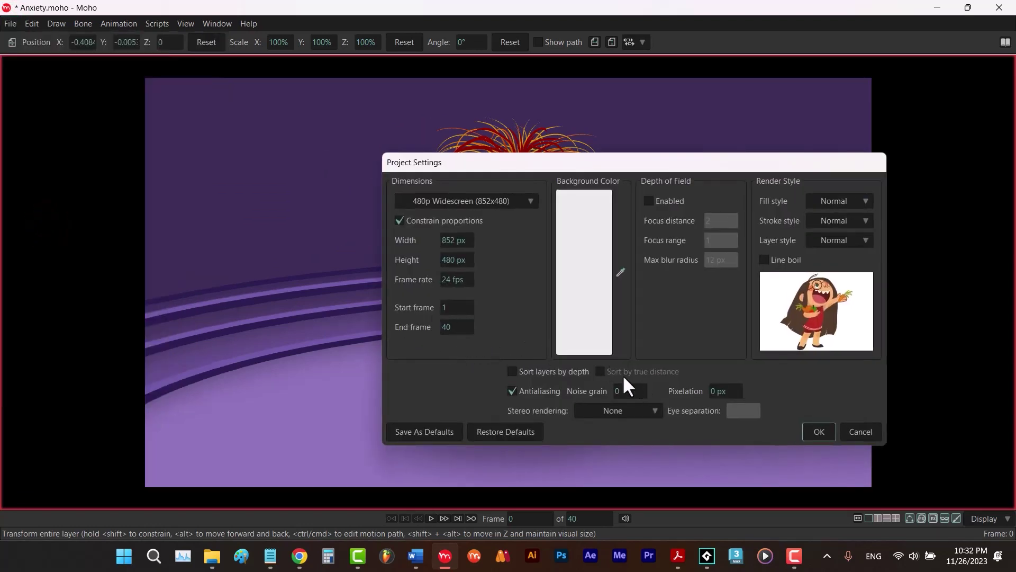
click(854, 431)
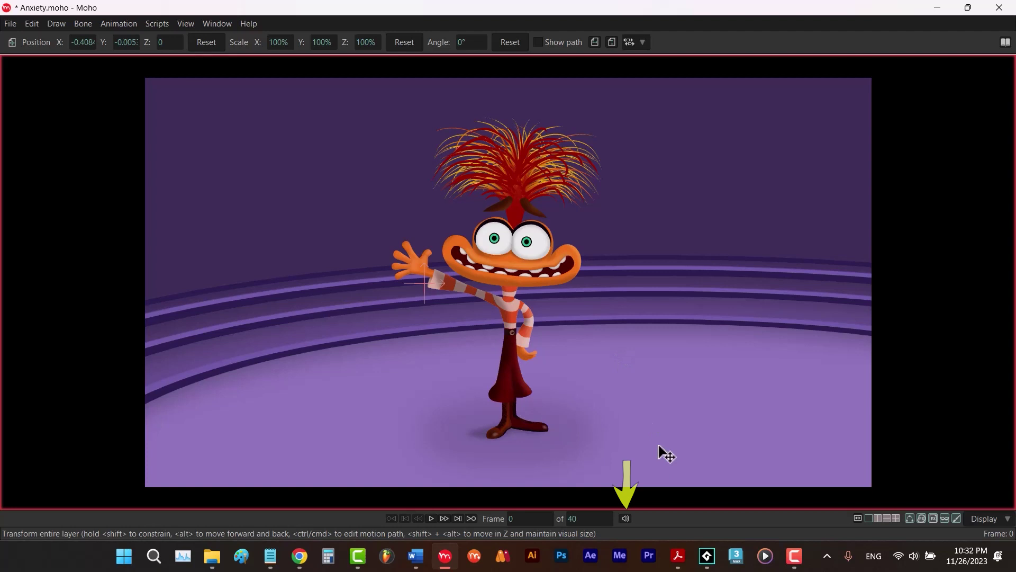
click(119, 24)
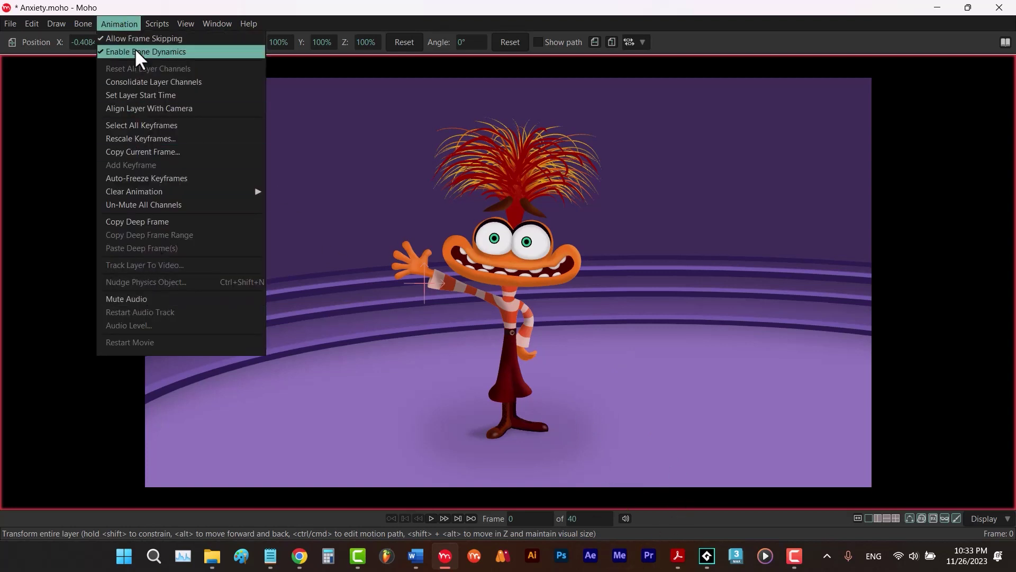
click(129, 28)
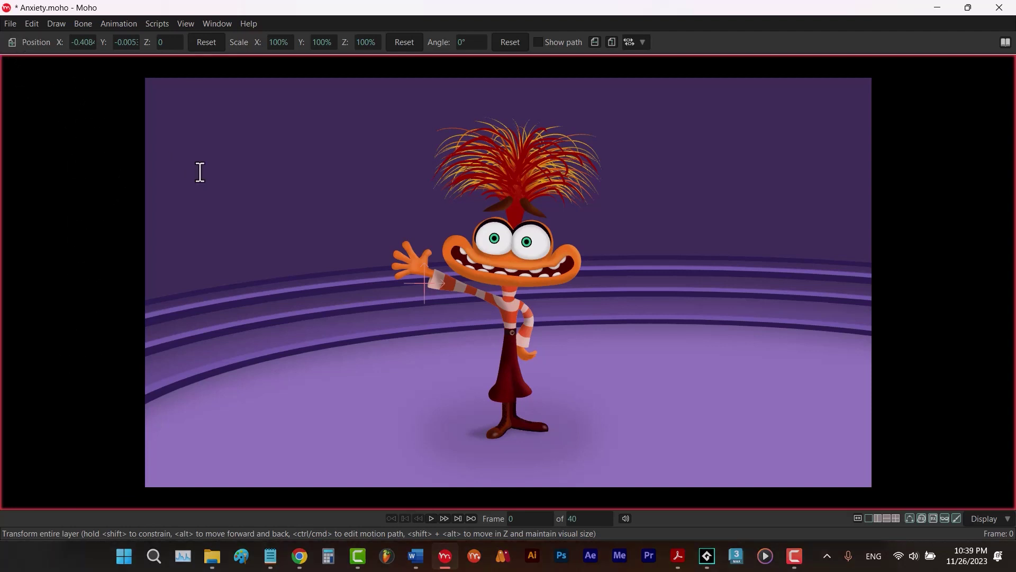
click(215, 23)
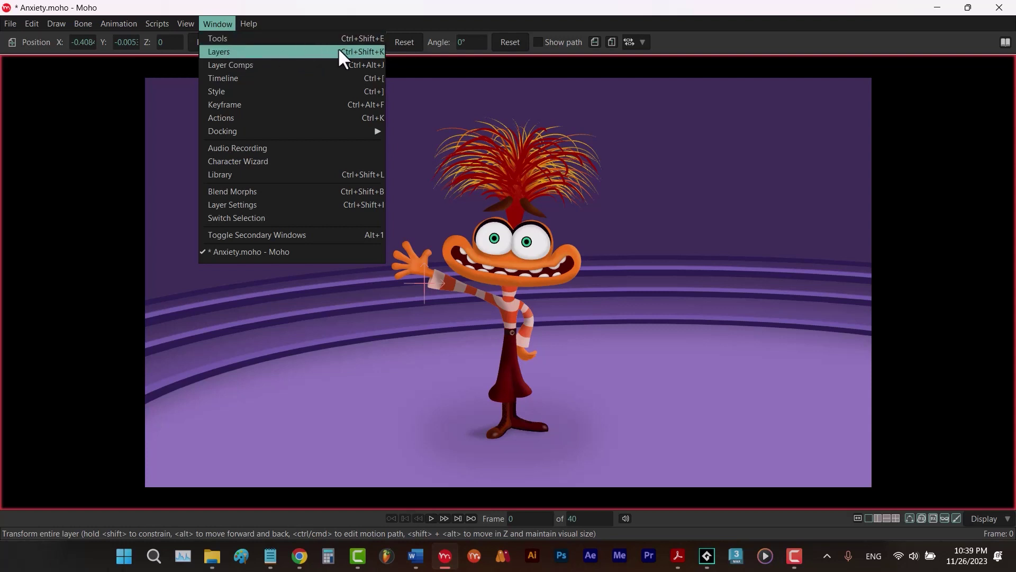
click(369, 52)
click(221, 23)
click(224, 23)
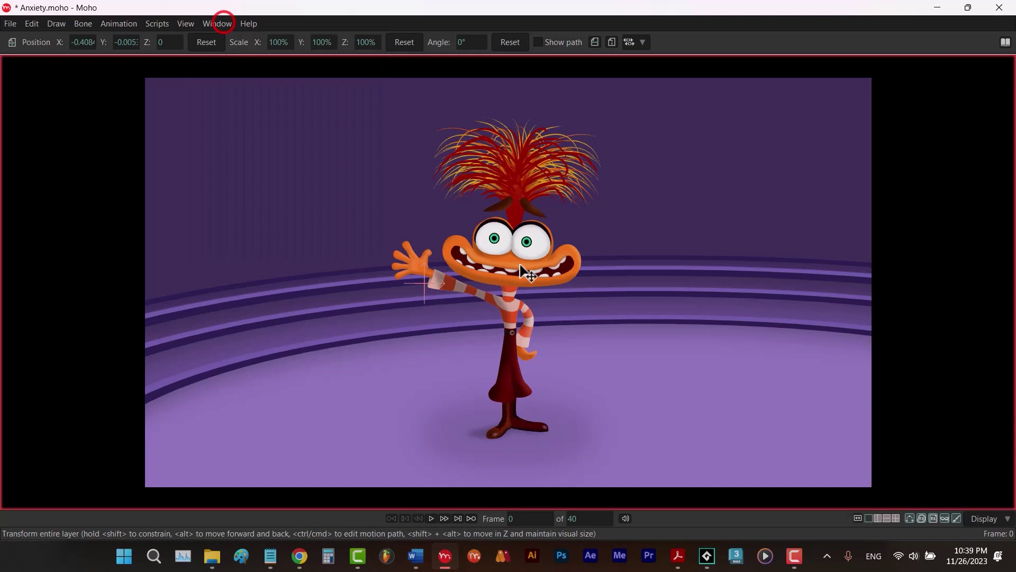
key(ctrl+l)
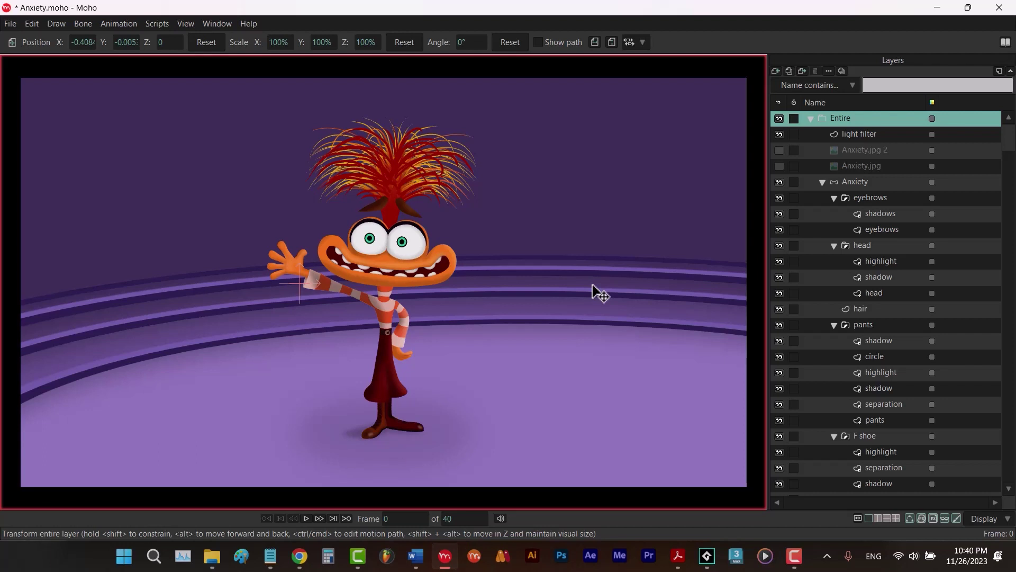
key(ctrl+l)
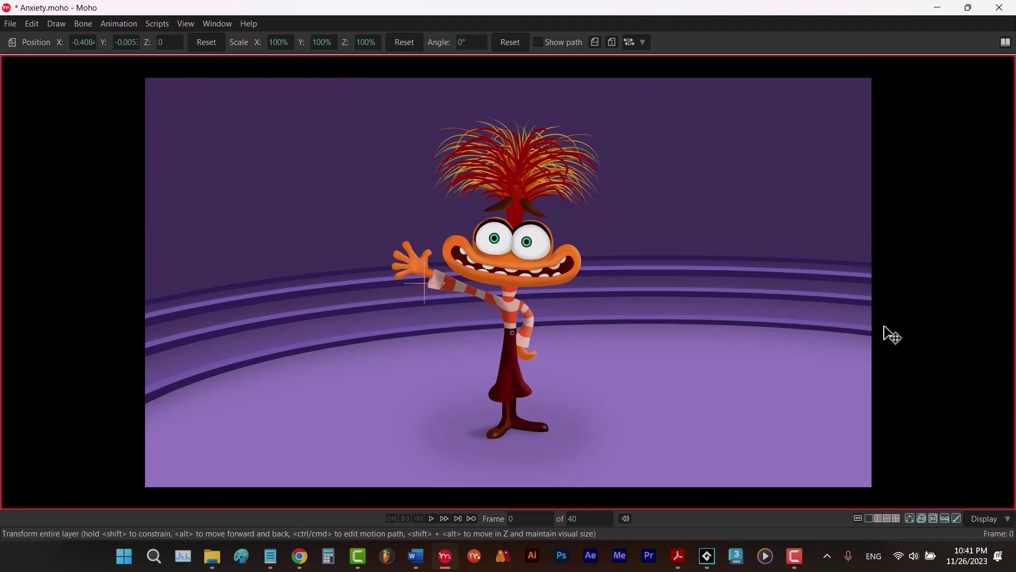
drag(921, 299, 865, 320)
scroll(842, 317, up, 3)
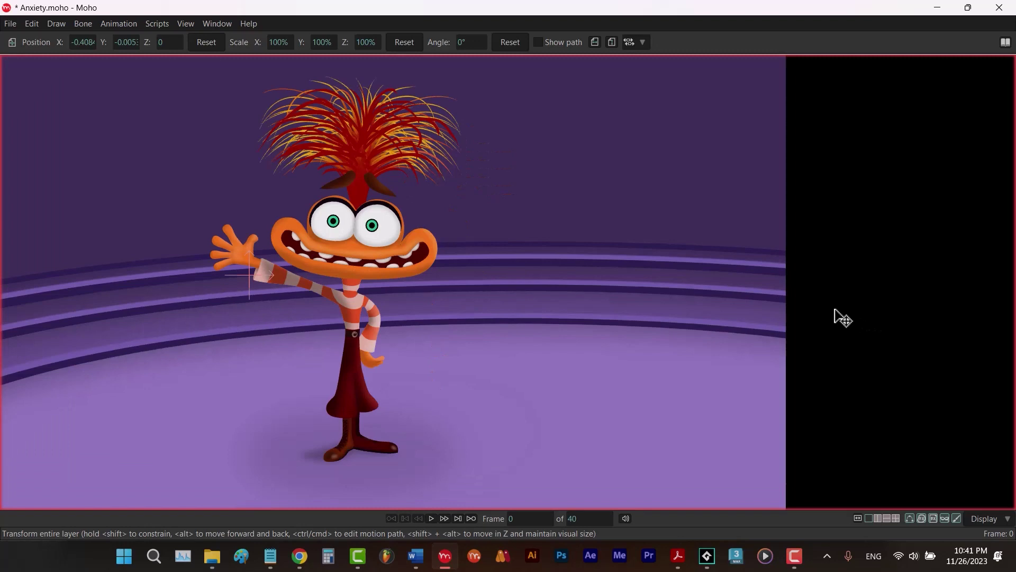
scroll(843, 317, down, 4)
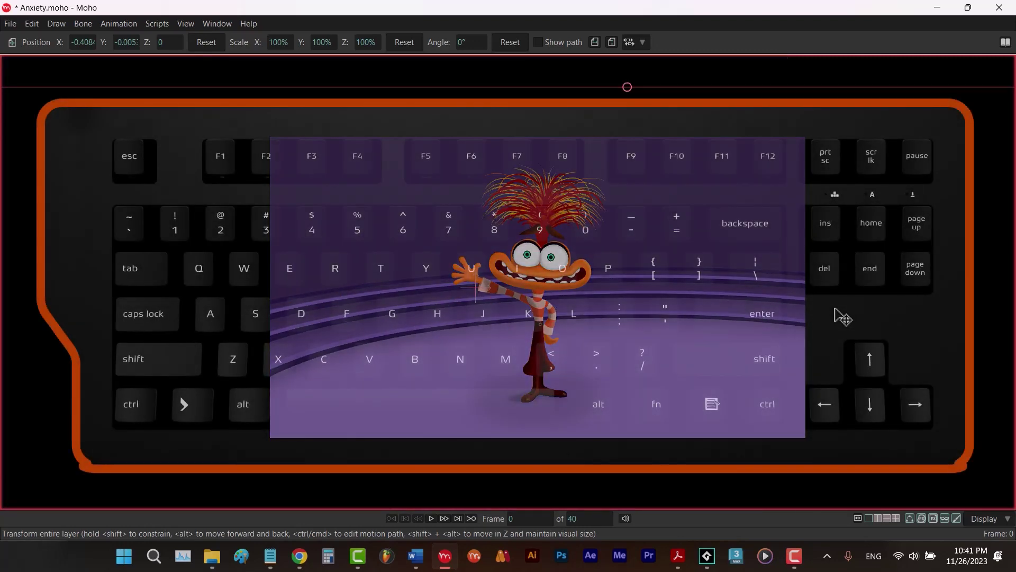
key(Home)
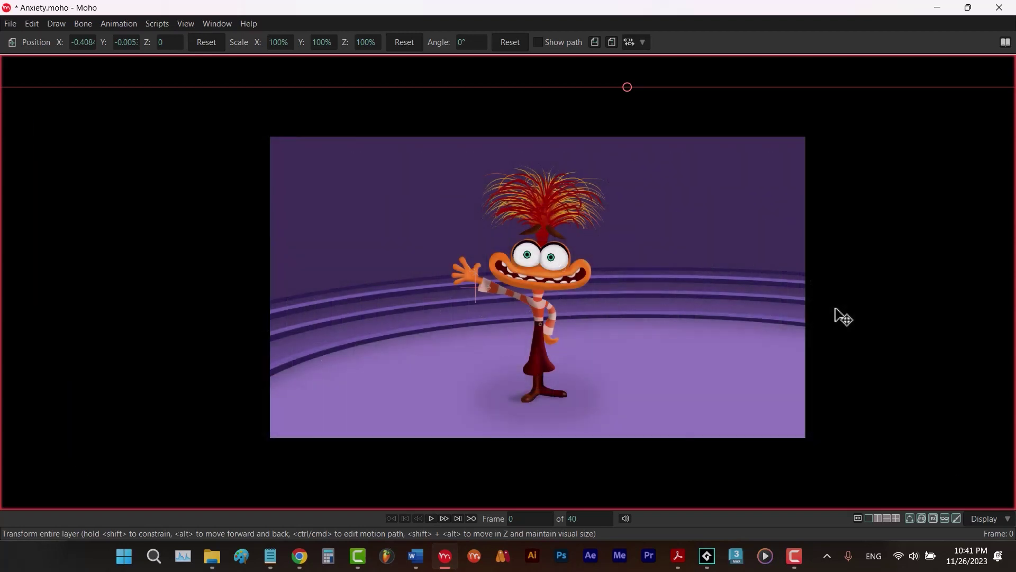
click(185, 23)
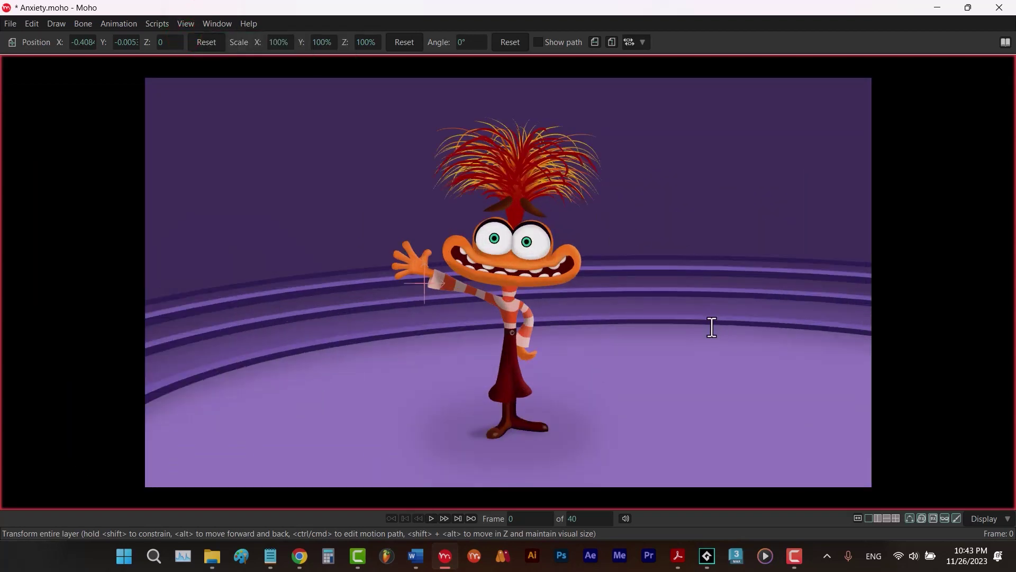
- Toggle the panels with Tab, pick Set Origin, return to Transform Layer (M), ending with panels shown
key(Tab)
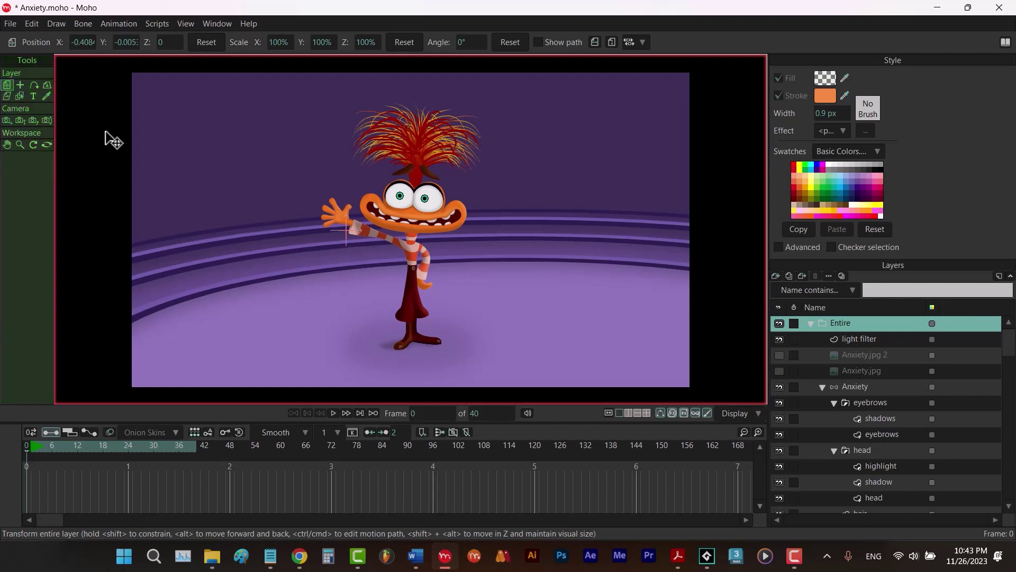
click(20, 85)
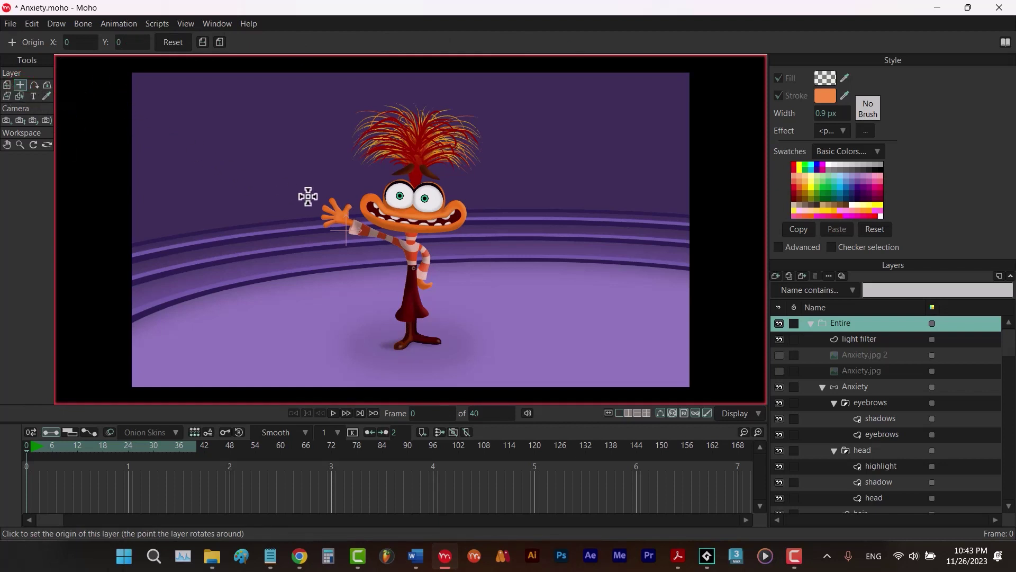
key(Tab)
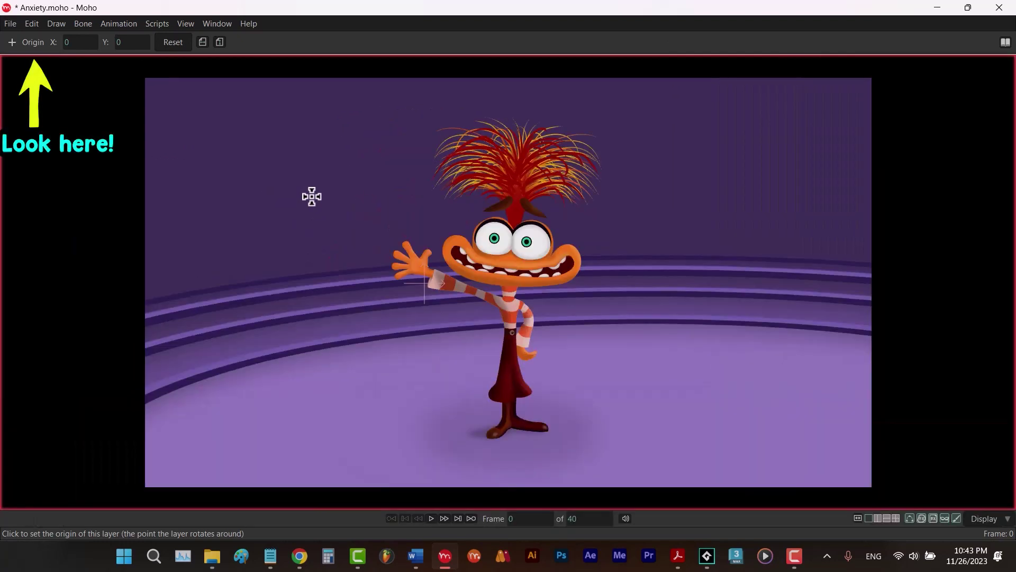
key(m)
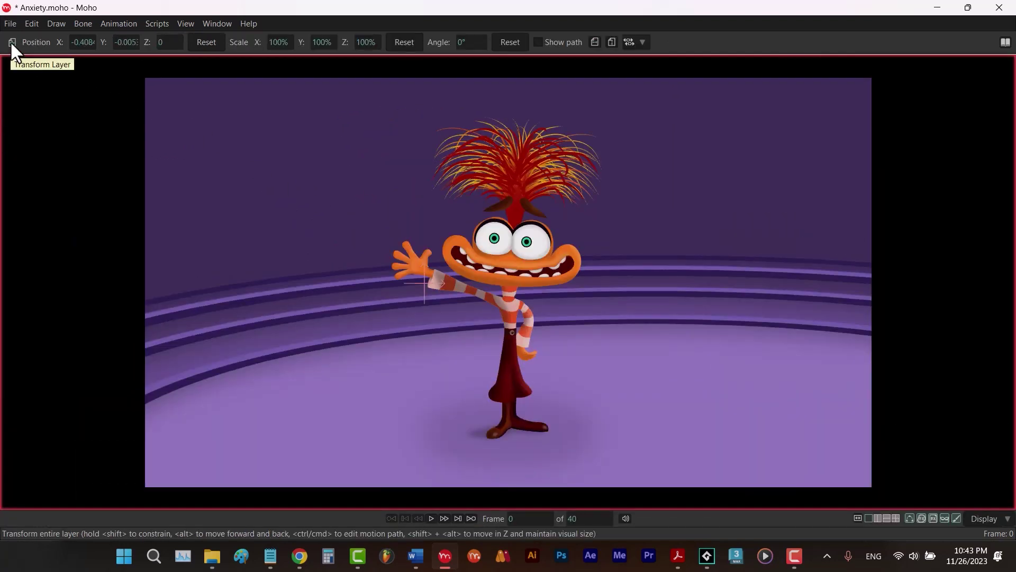
key(Tab)
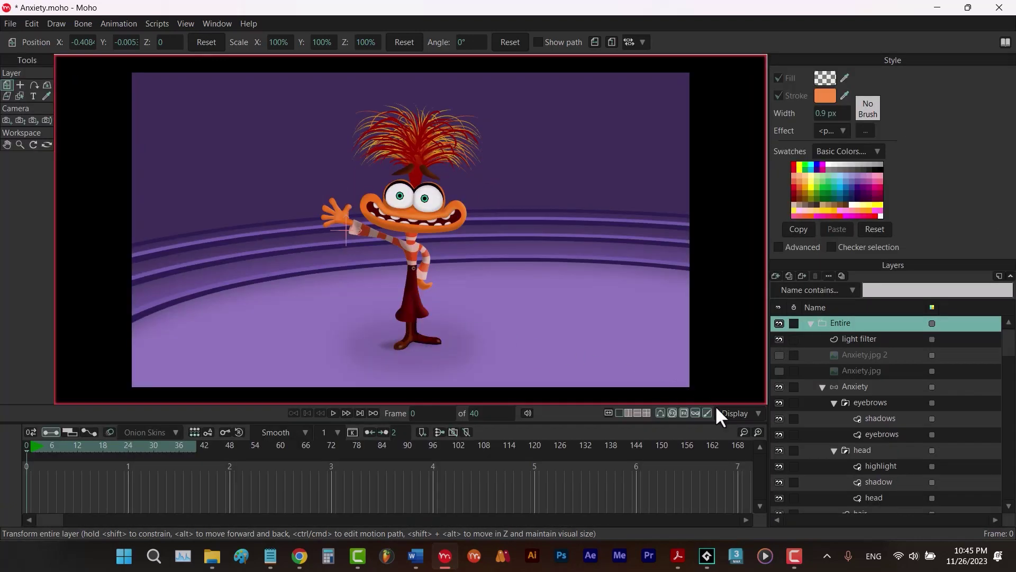
- Uncheck GPU caching in the canvas Display dropdown, then select the Anxiety layer
click(736, 414)
click(723, 509)
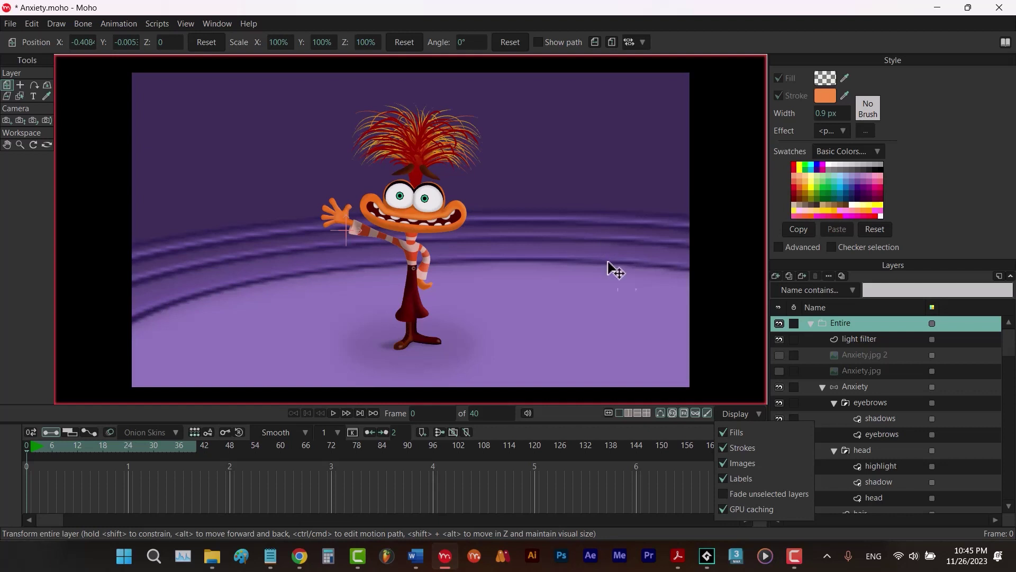
click(723, 509)
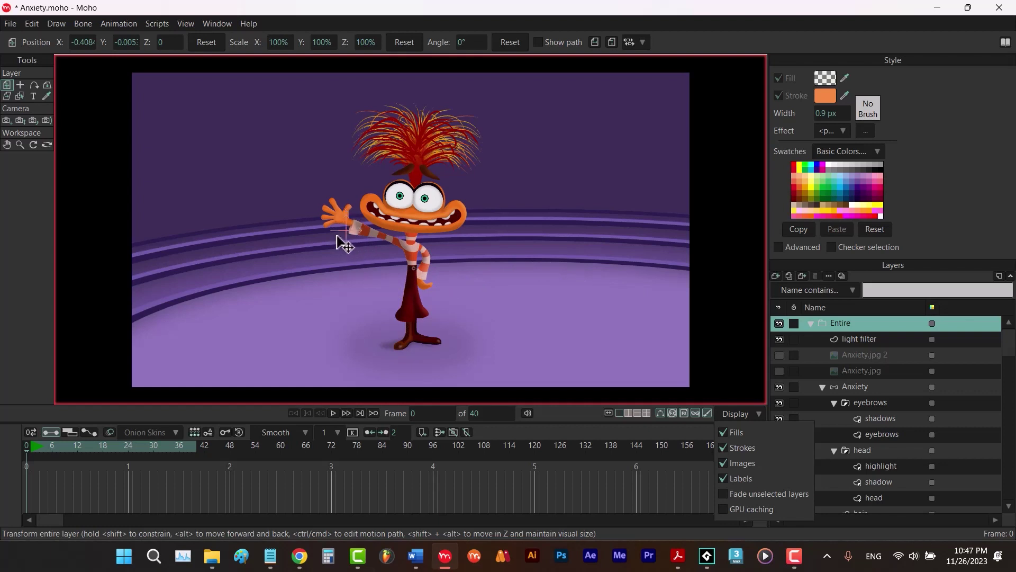
click(837, 386)
click(837, 385)
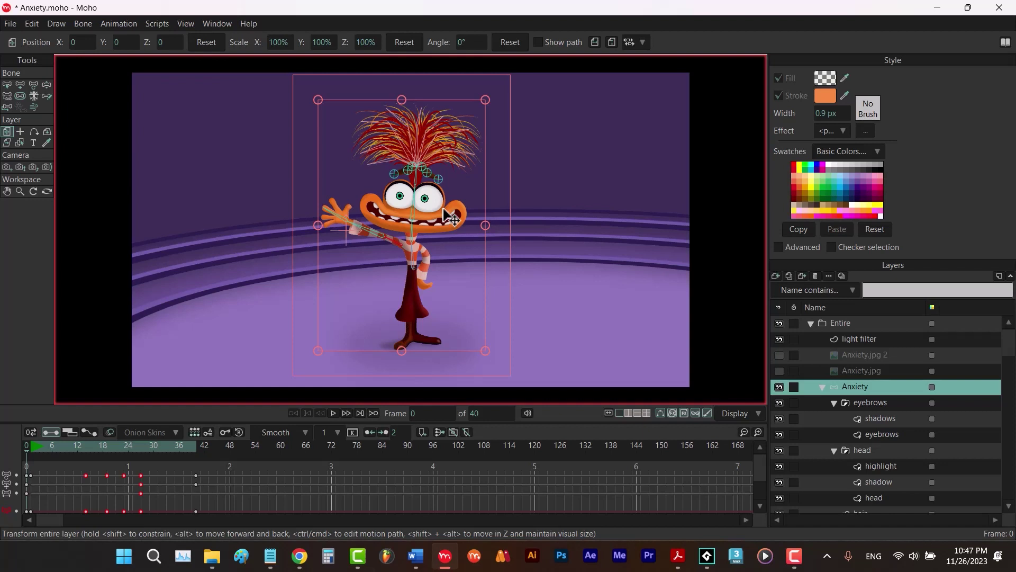
- Hide the panels with Tab, turn off Play & View Controls, and switch off Show Curves
click(660, 414)
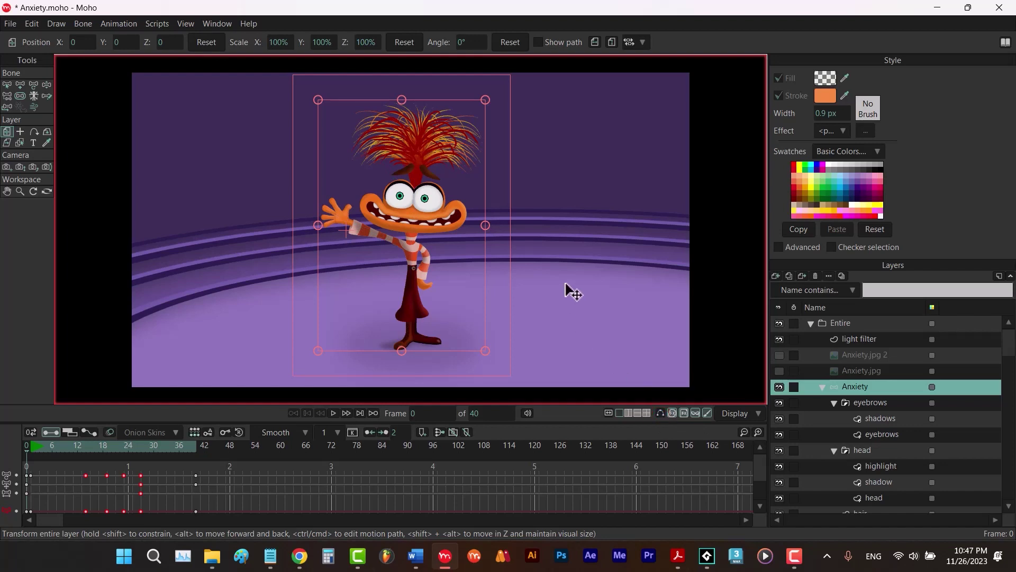
key(Tab)
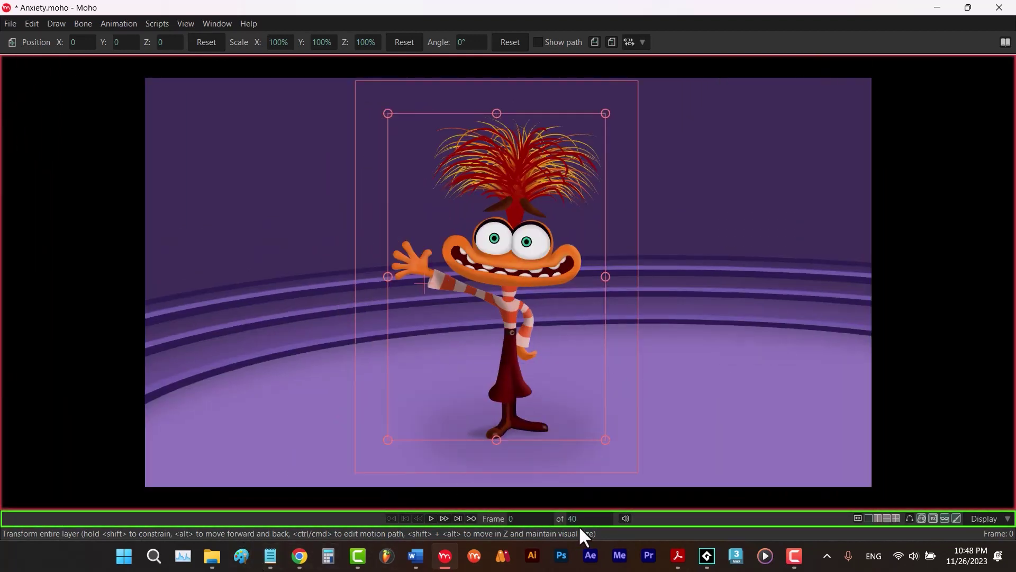
click(185, 23)
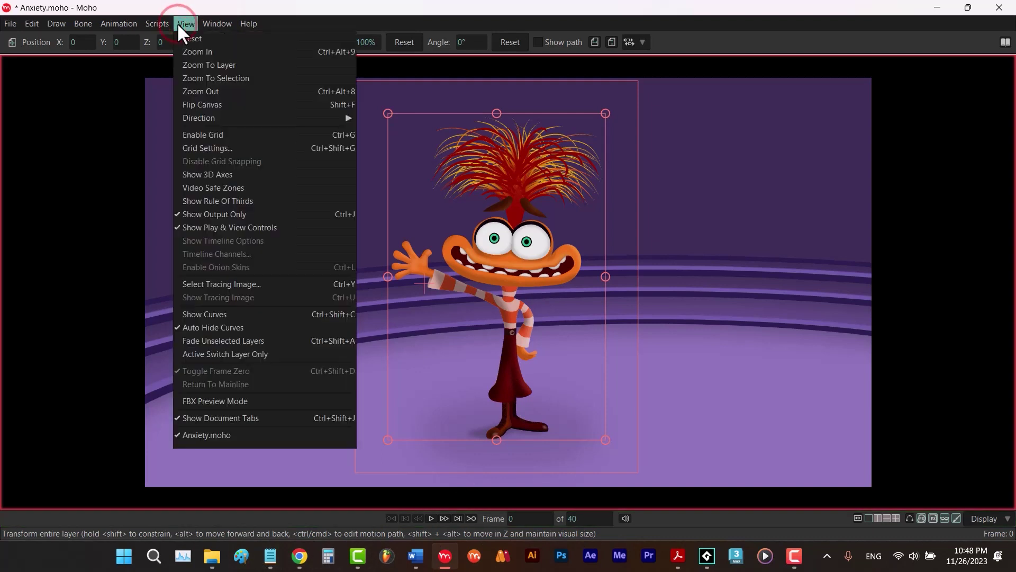
click(213, 221)
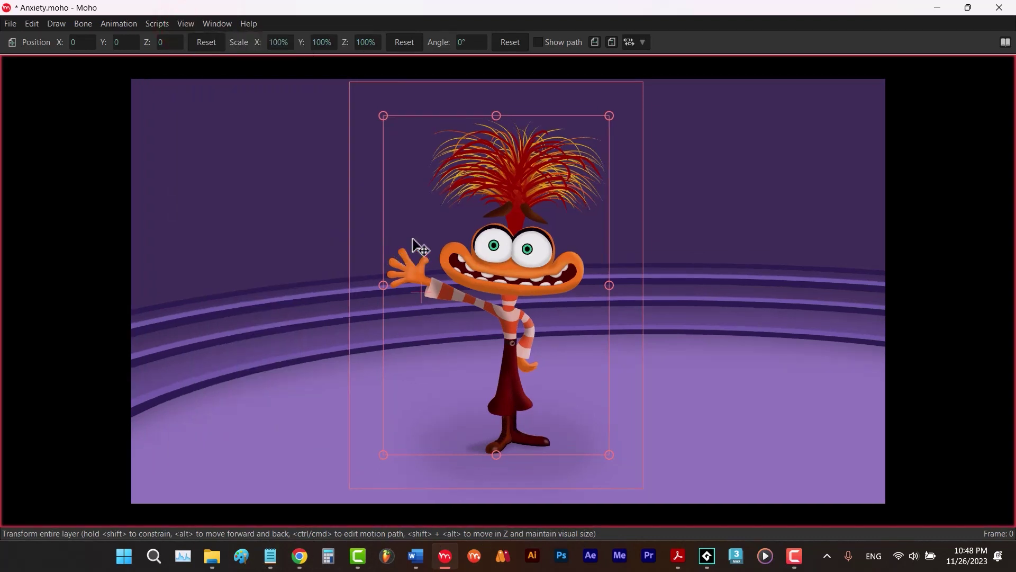
click(192, 25)
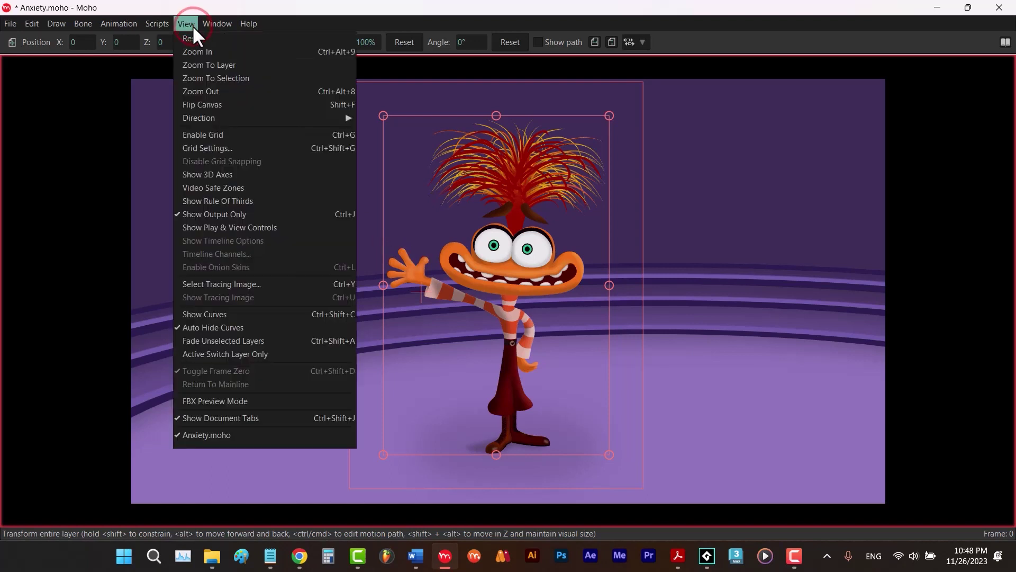
click(334, 316)
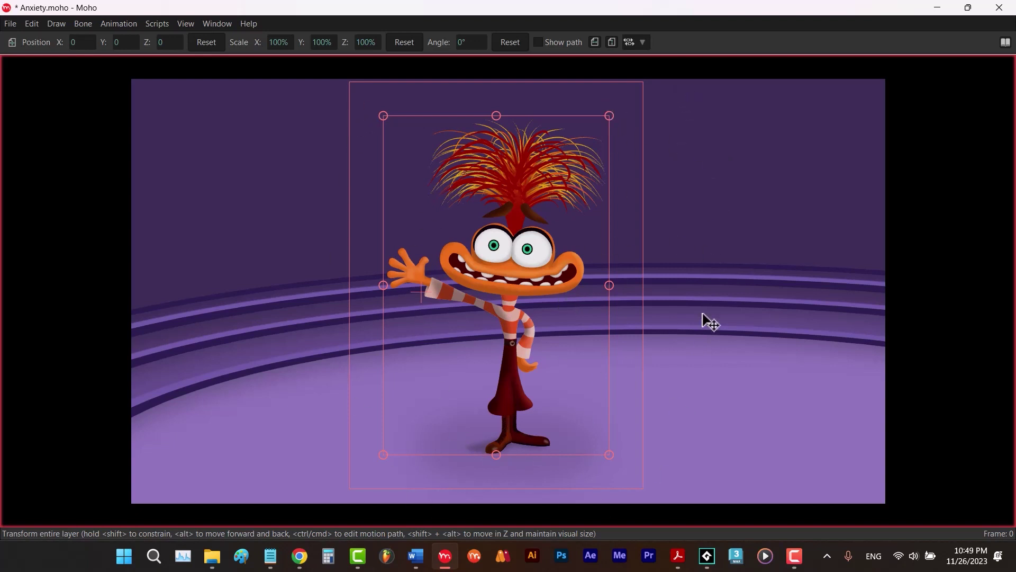
key(Tab)
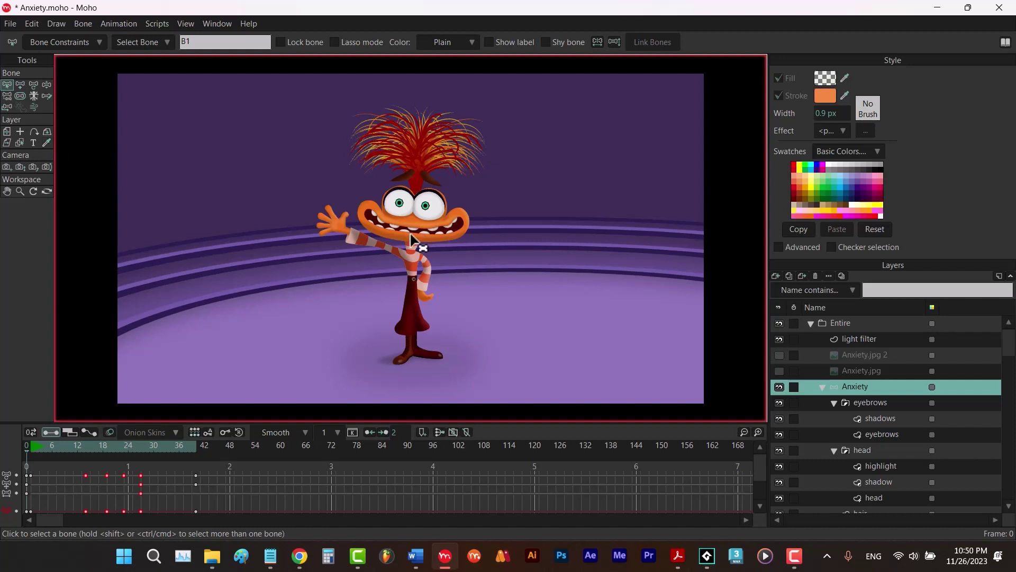
click(47, 142)
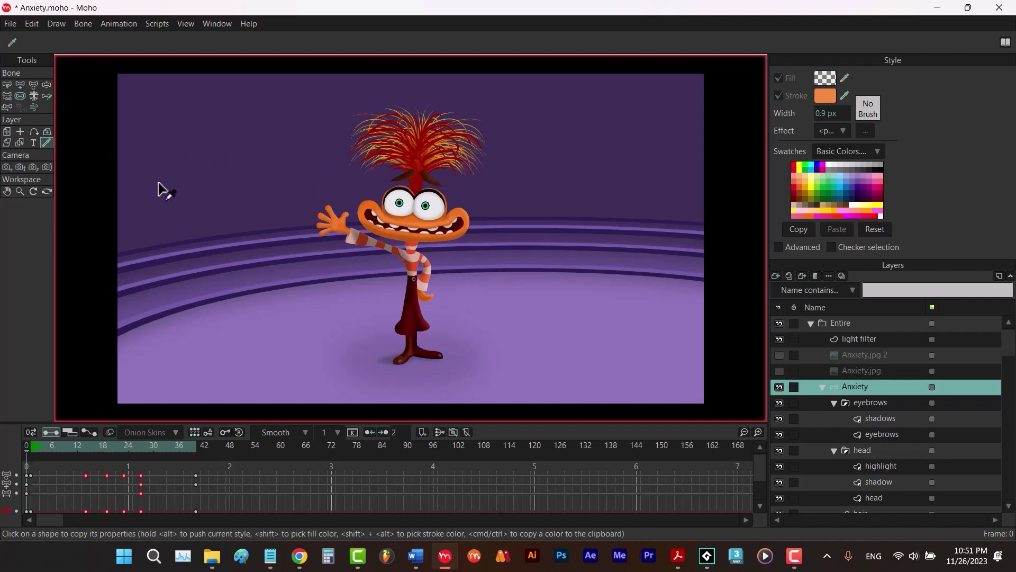
click(7, 132)
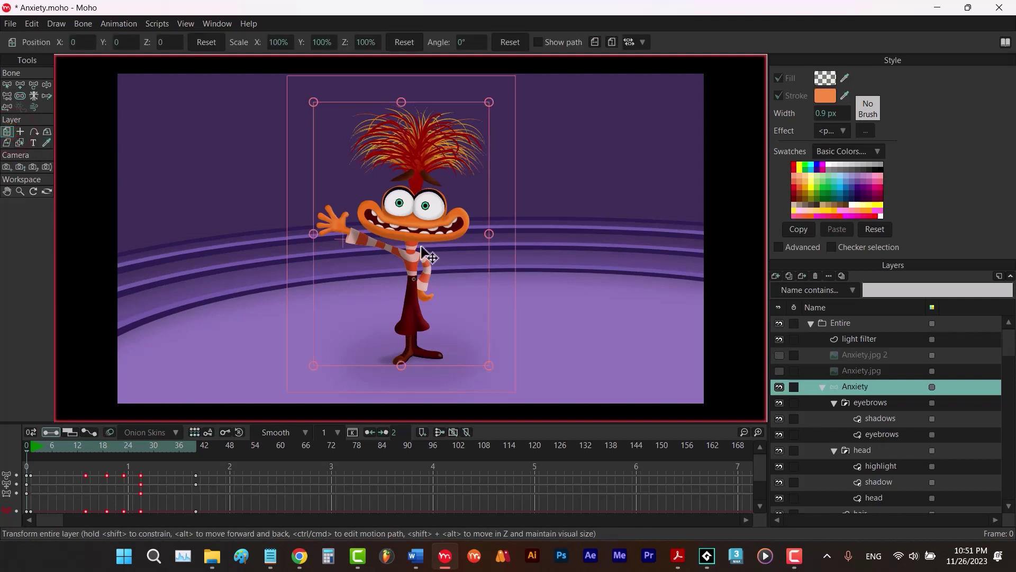
key(Tab)
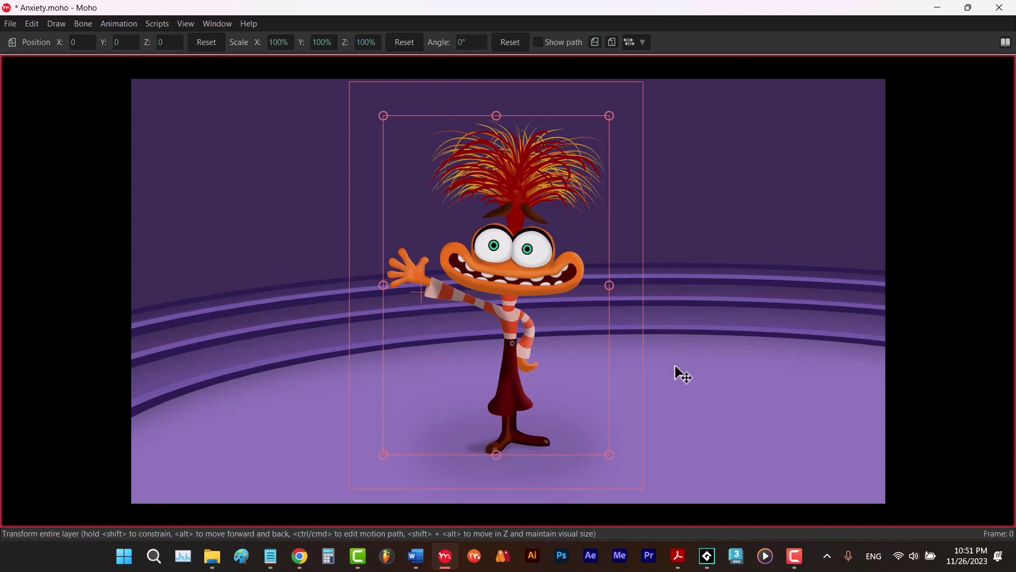
- Switch to the Eyedropper (I) to hide the bounding box, then play and stop the animation with Space
key(i)
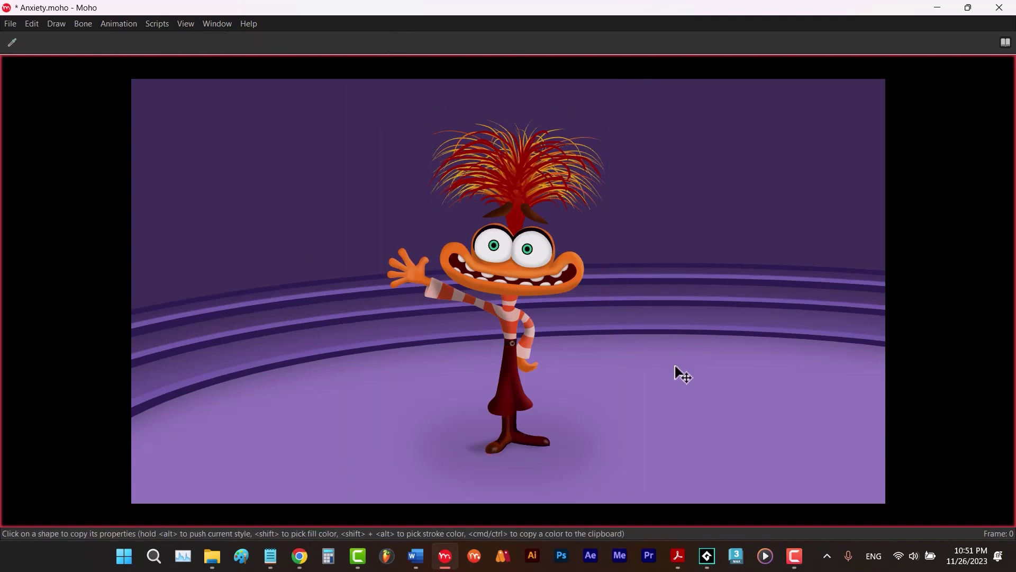
key(space)
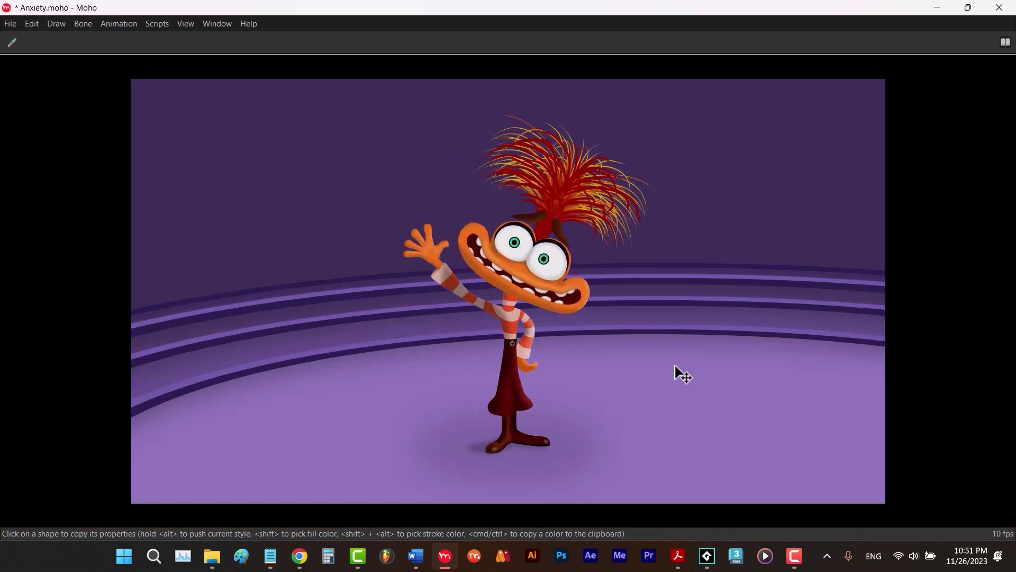
key(space)
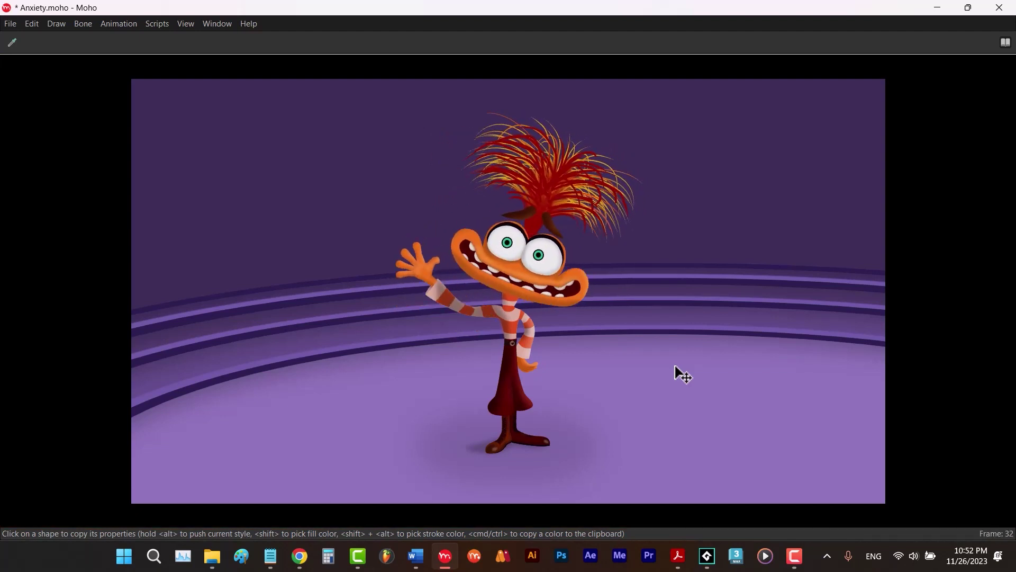